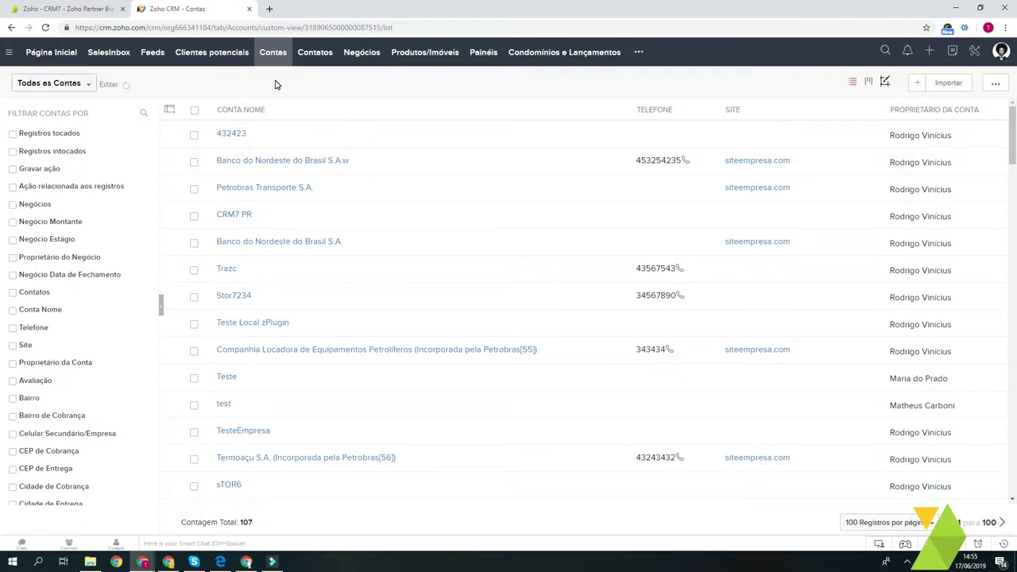
Step: Start a new custom view in the Negócios module and name it "Negócios Ativos"
{"action": "left_click", "coordinate": [360, 54]}
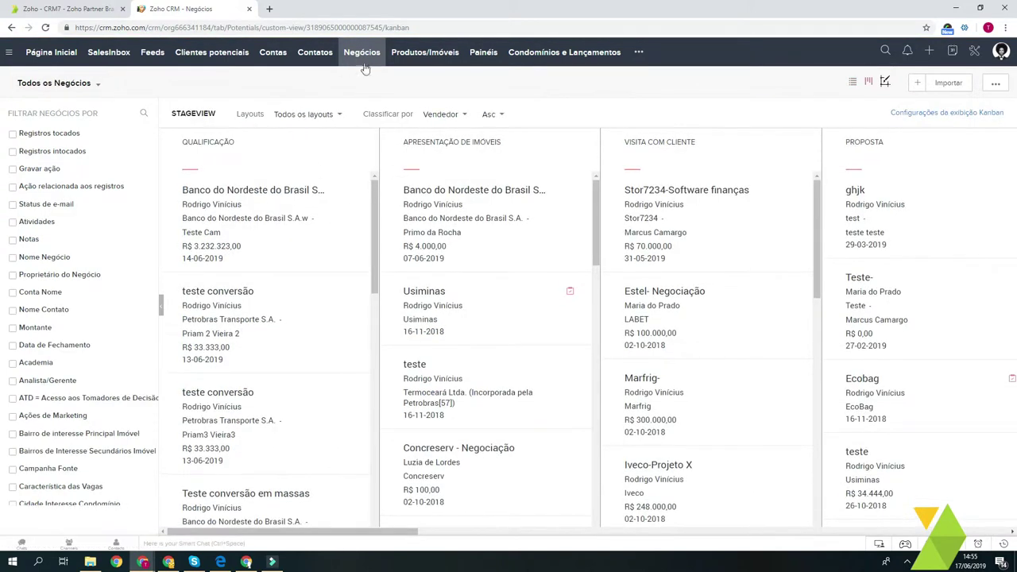
{"action": "left_click_drag", "start_coordinate": [340, 532], "coordinate": [362, 533]}
{"action": "left_click", "coordinate": [90, 84]}
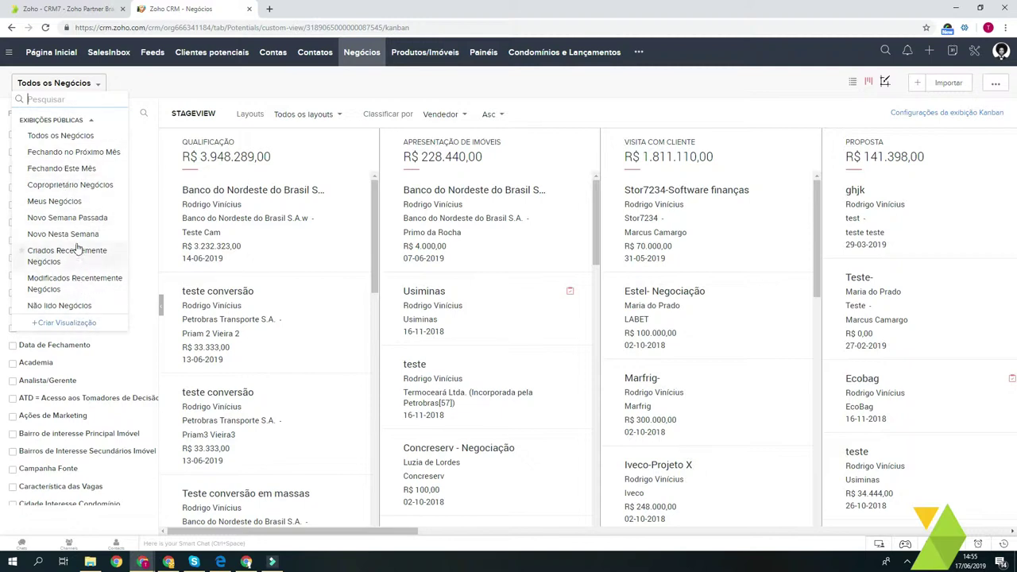
{"action": "left_click", "coordinate": [59, 325]}
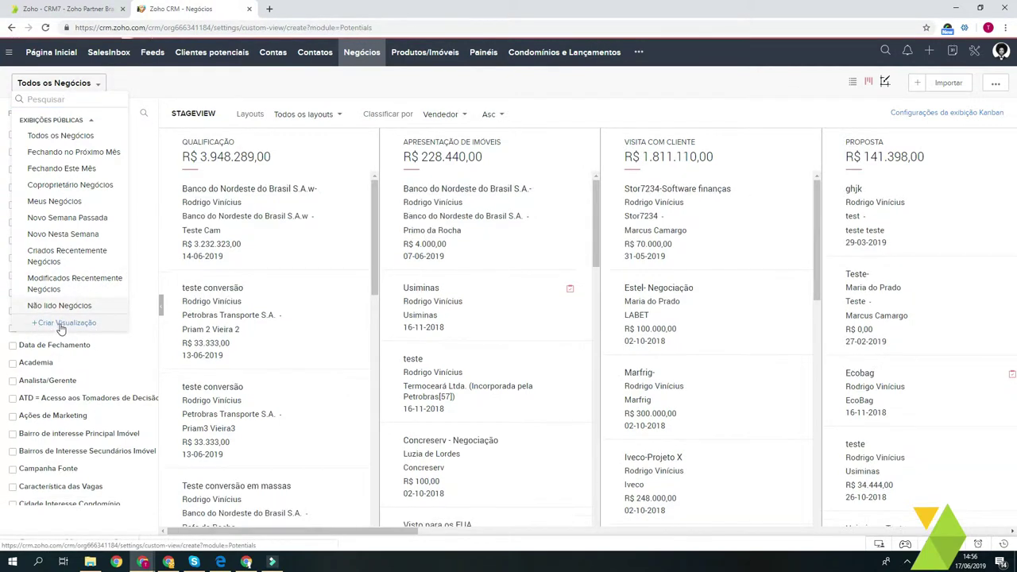
{"action": "triple_click", "coordinate": [87, 106]}
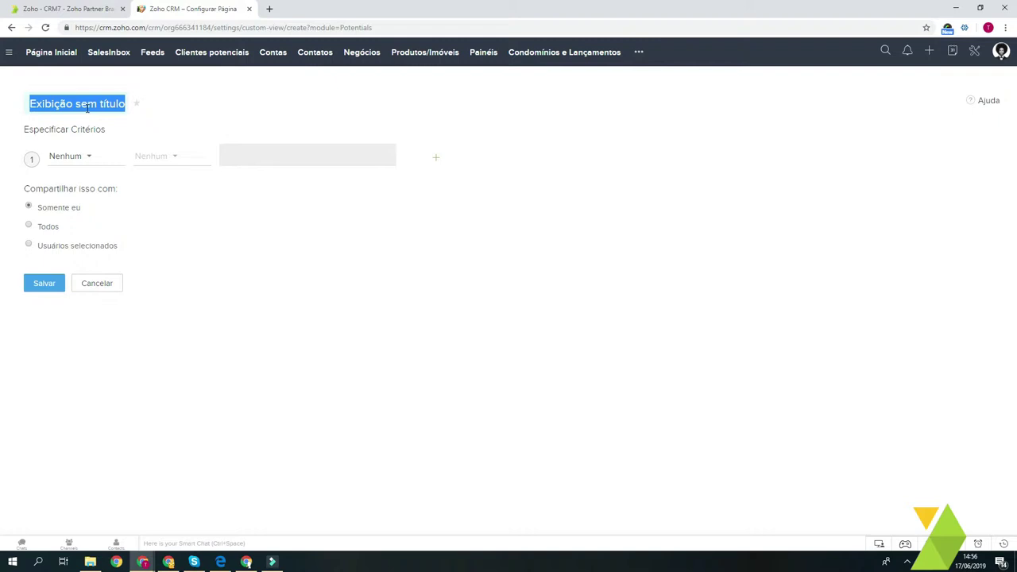
{"action": "type", "text": "Negócios "}
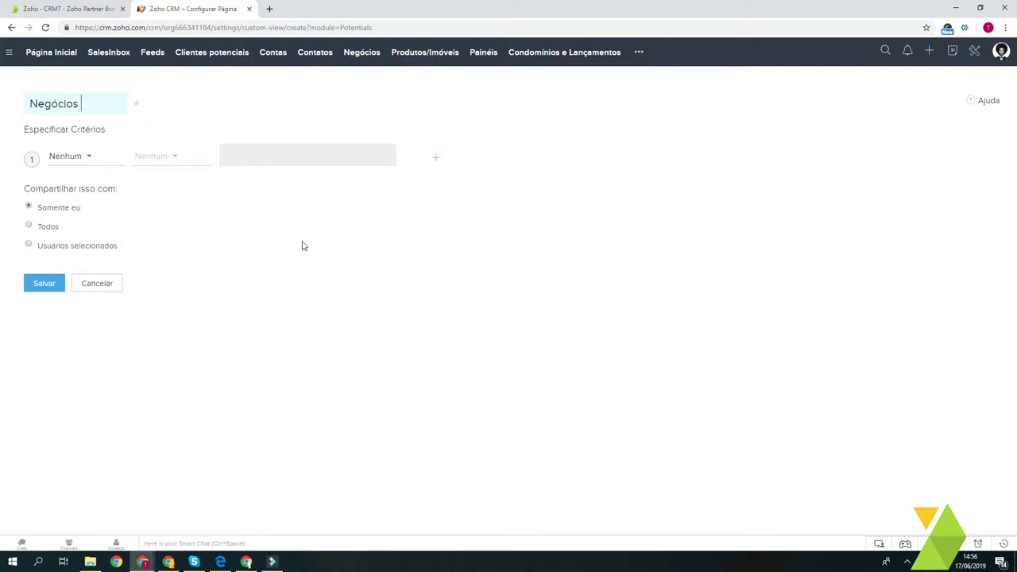
{"action": "type", "text": "Ativos"}
Step: Set the view's first criterion to Estágio é Fechado
{"action": "left_click", "coordinate": [72, 161]}
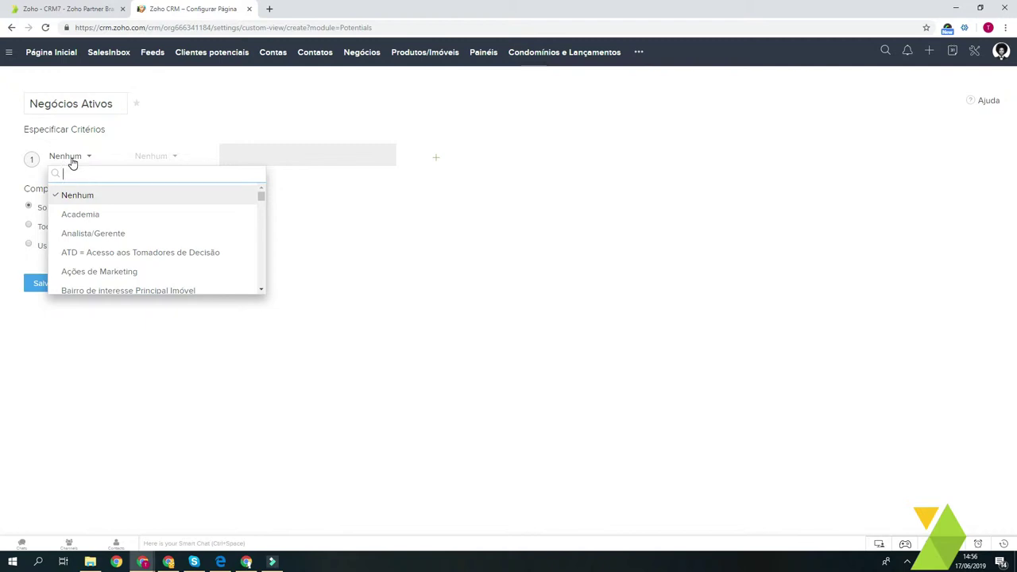
{"action": "type", "text": "est"}
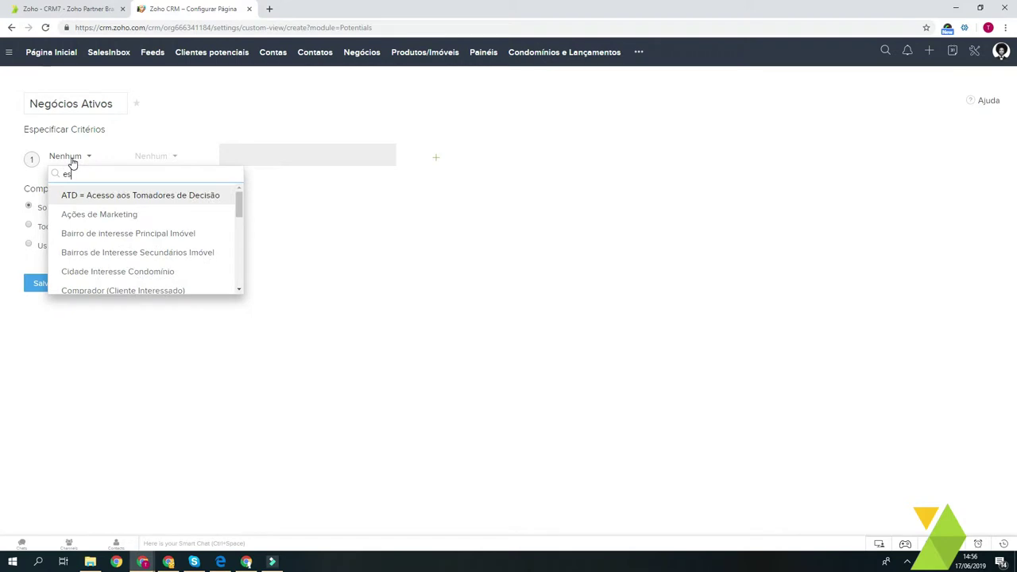
{"action": "left_click", "coordinate": [89, 233]}
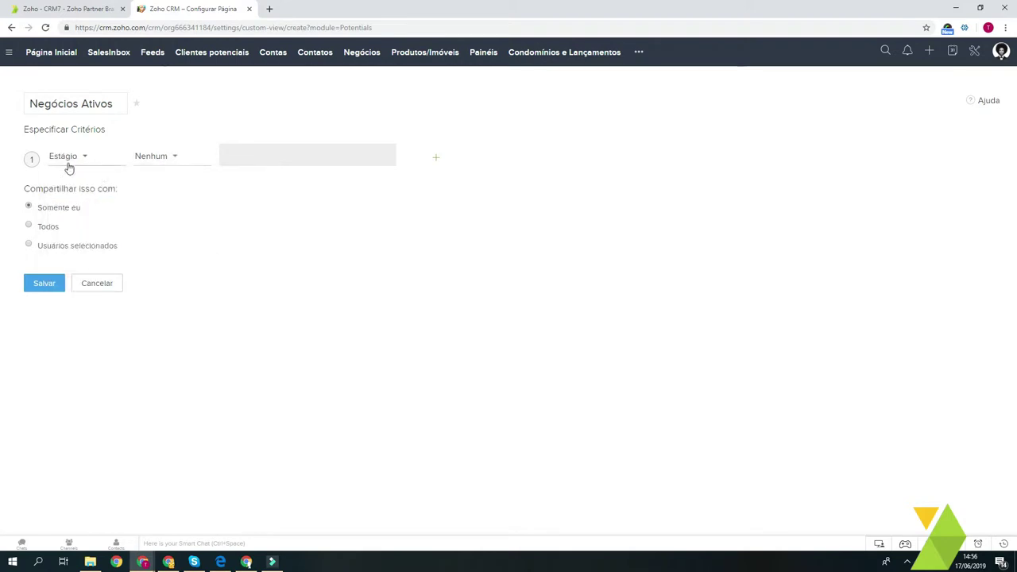
{"action": "left_click", "coordinate": [132, 163]}
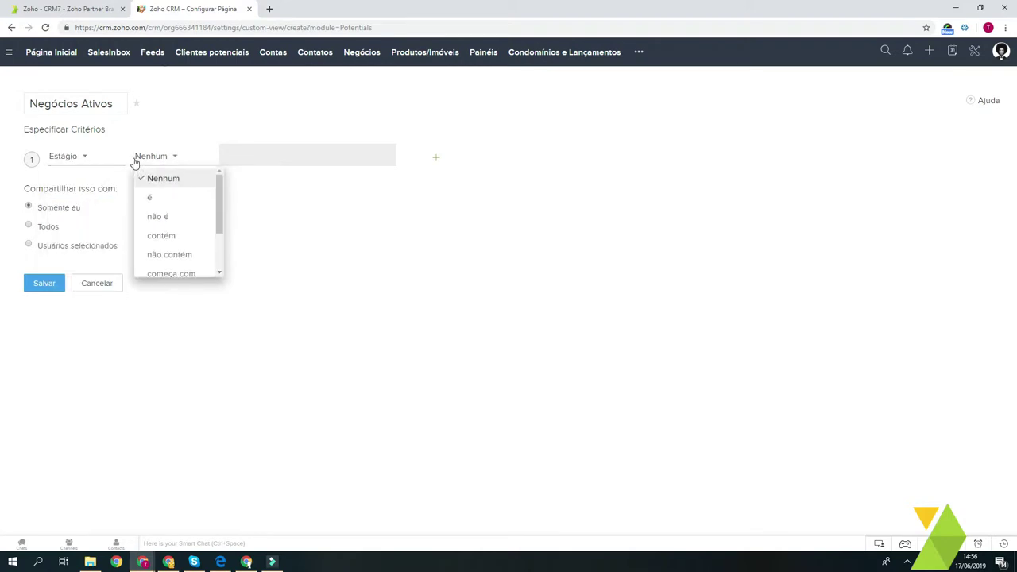
{"action": "left_click", "coordinate": [163, 195]}
{"action": "left_click", "coordinate": [249, 155]}
{"action": "scroll", "coordinate": [270, 219], "scroll_direction": "down", "scroll_amount": 5}
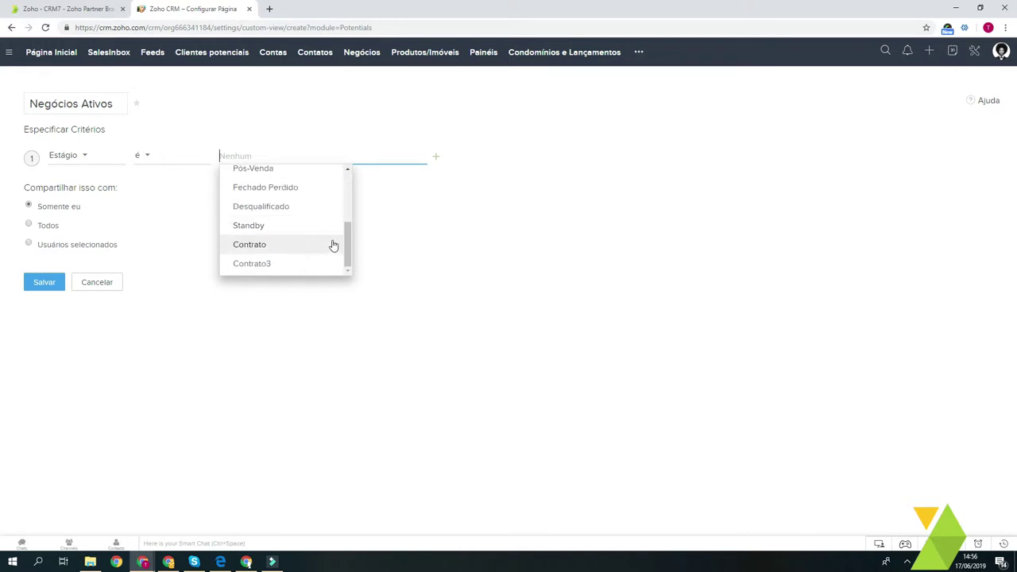
{"action": "mouse_move", "coordinate": [347, 257]}
{"action": "left_mouse_down"}
{"action": "mouse_move", "coordinate": [342, 211]}
{"action": "mouse_move", "coordinate": [306, 211]}
{"action": "mouse_move", "coordinate": [350, 203]}
{"action": "mouse_move", "coordinate": [350, 256]}
{"action": "left_mouse_up"}
{"action": "scroll", "coordinate": [270, 227], "scroll_direction": "up", "scroll_amount": 2}
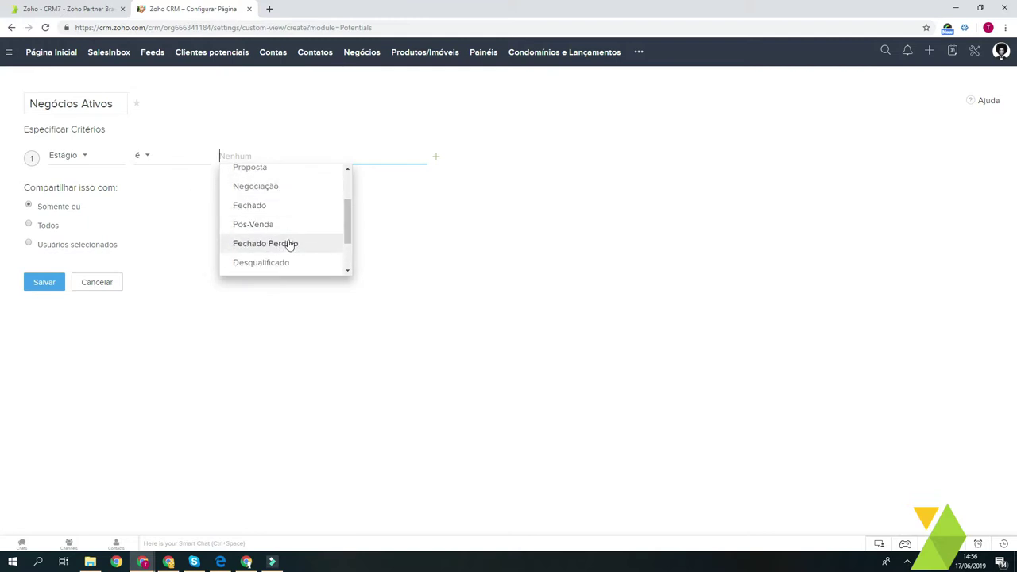
{"action": "left_click", "coordinate": [286, 209]}
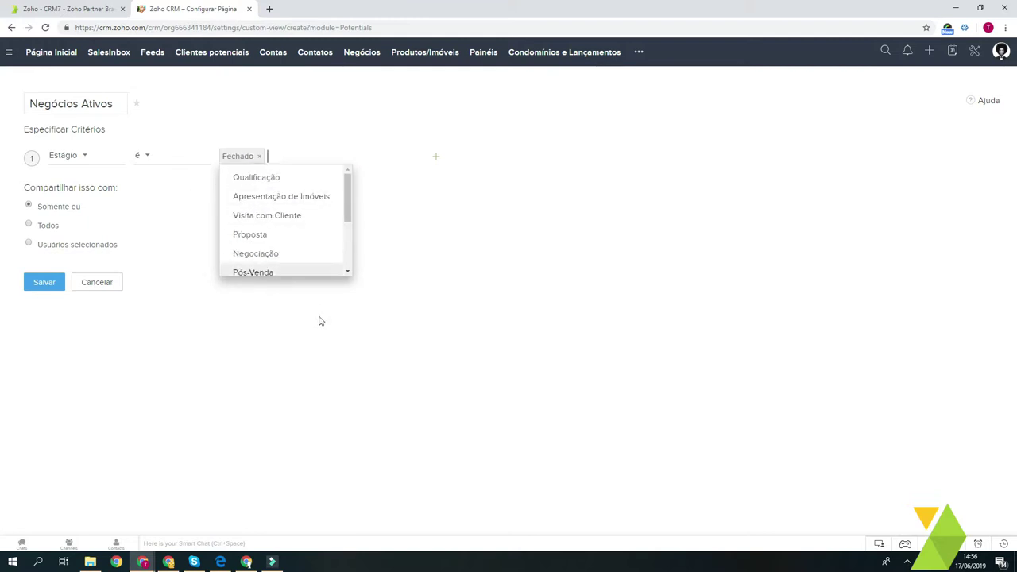
{"action": "left_click", "coordinate": [486, 268]}
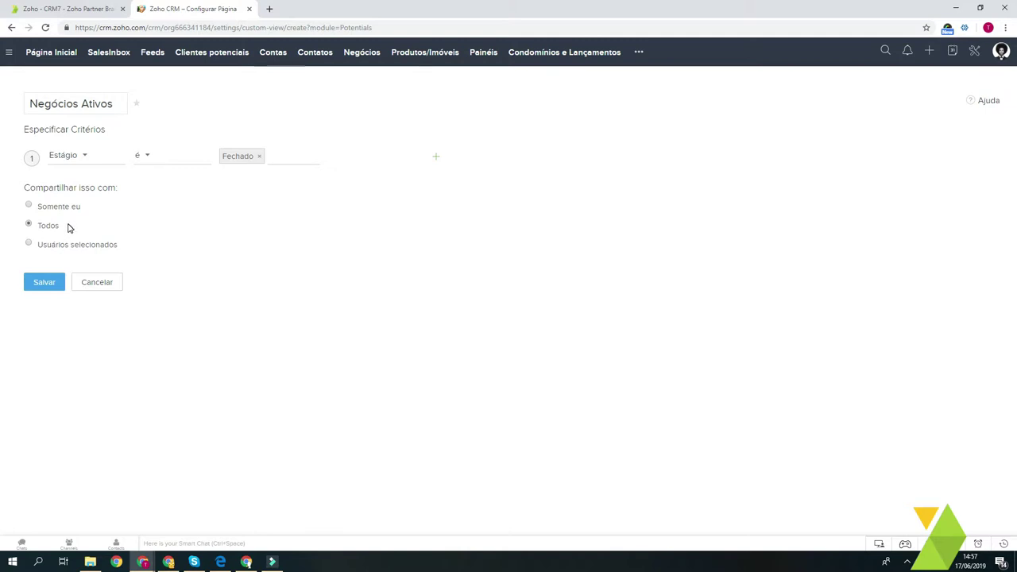
Step: Share the Negócios Ativos view with Todos and save it
{"action": "left_click", "coordinate": [44, 283]}
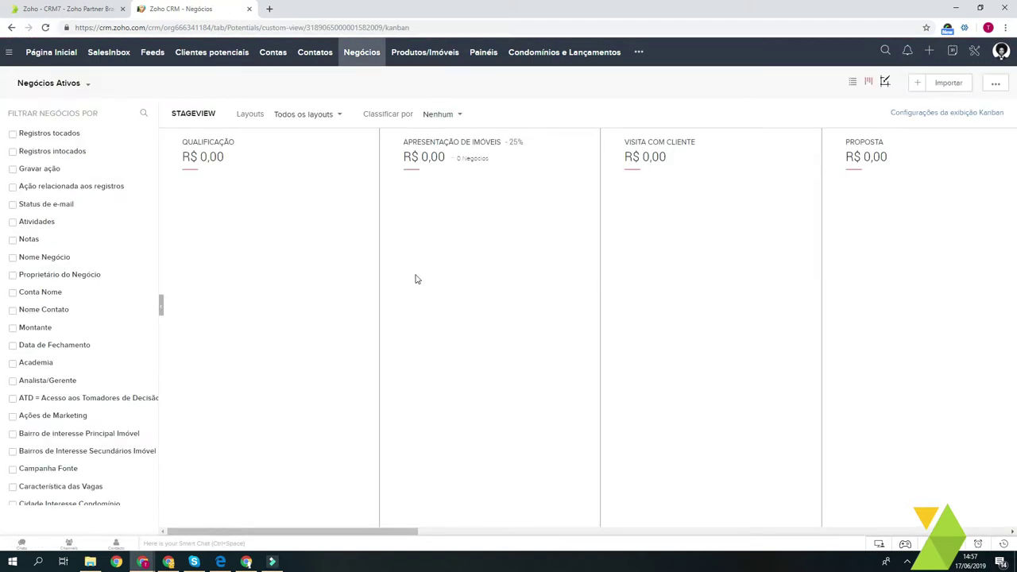
{"action": "left_click_drag", "start_coordinate": [374, 533], "coordinate": [546, 534]}
{"action": "left_click_drag", "start_coordinate": [826, 537], "coordinate": [238, 525]}
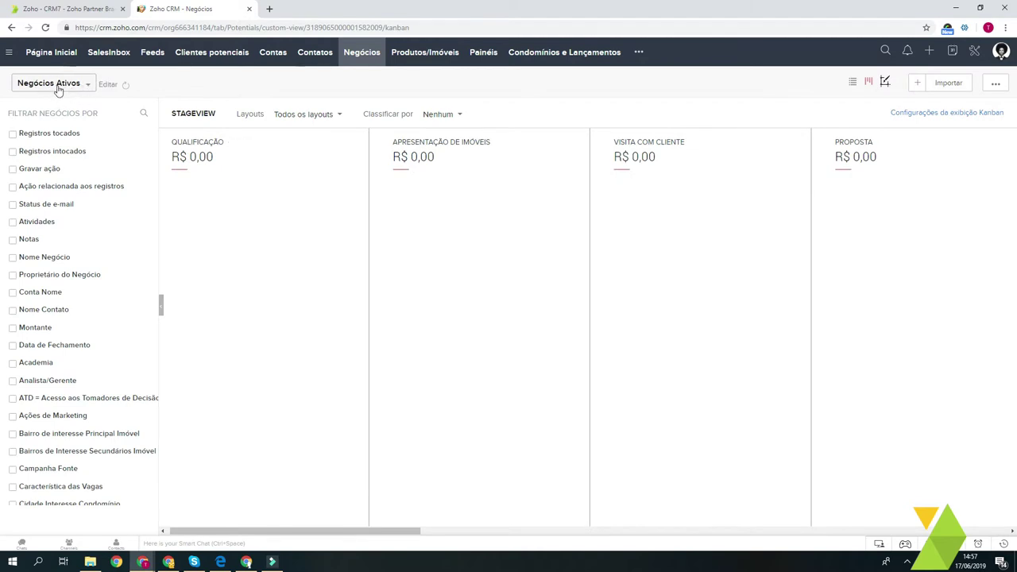
Step: Reopen the Negócios Ativos view for editing and rename it "Negócios Perdidos"
{"action": "left_click", "coordinate": [49, 86]}
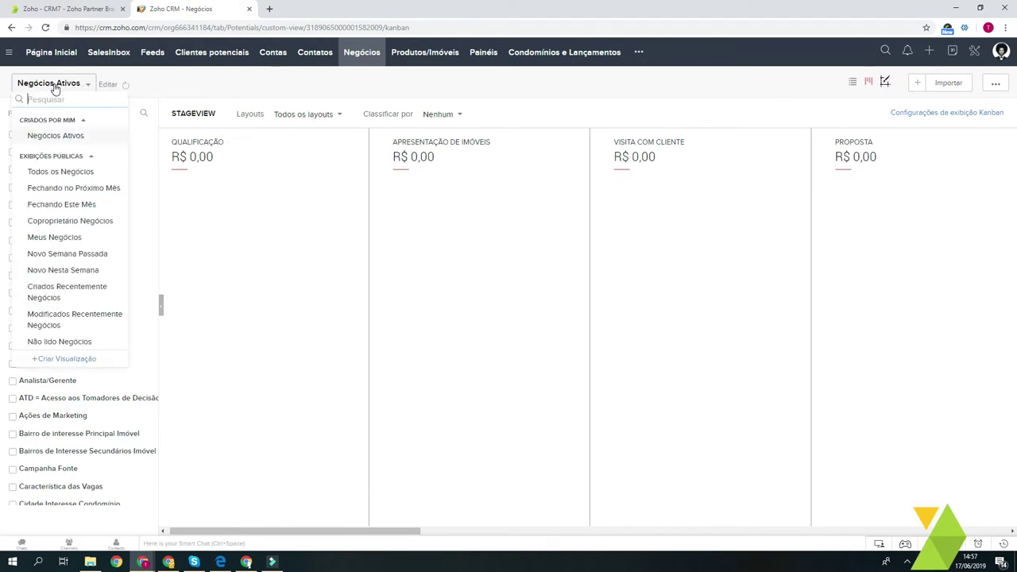
{"action": "left_click", "coordinate": [110, 84]}
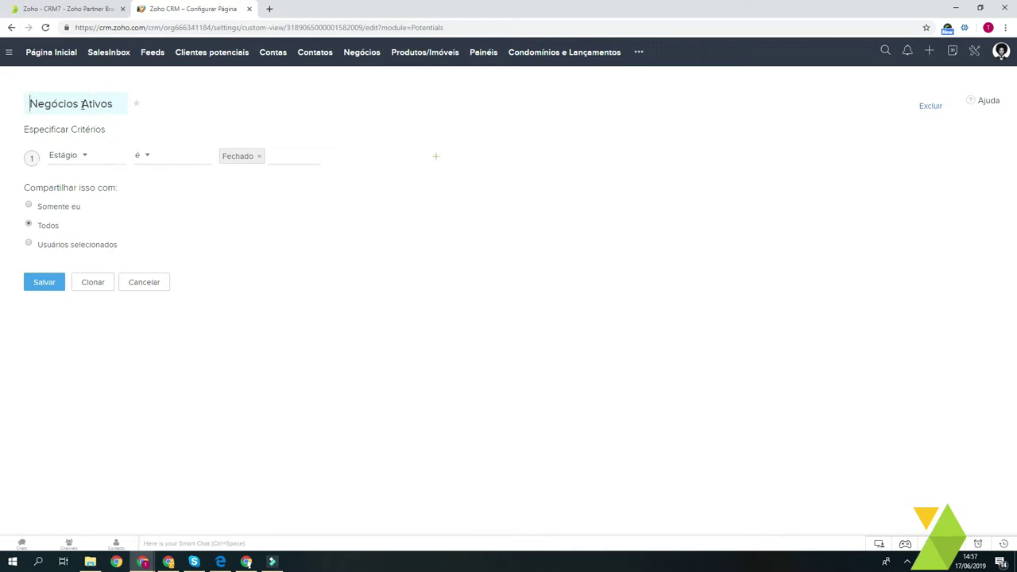
{"action": "left_click_drag", "start_coordinate": [82, 104], "coordinate": [126, 103]}
{"action": "type", "text": "Perdidos"}
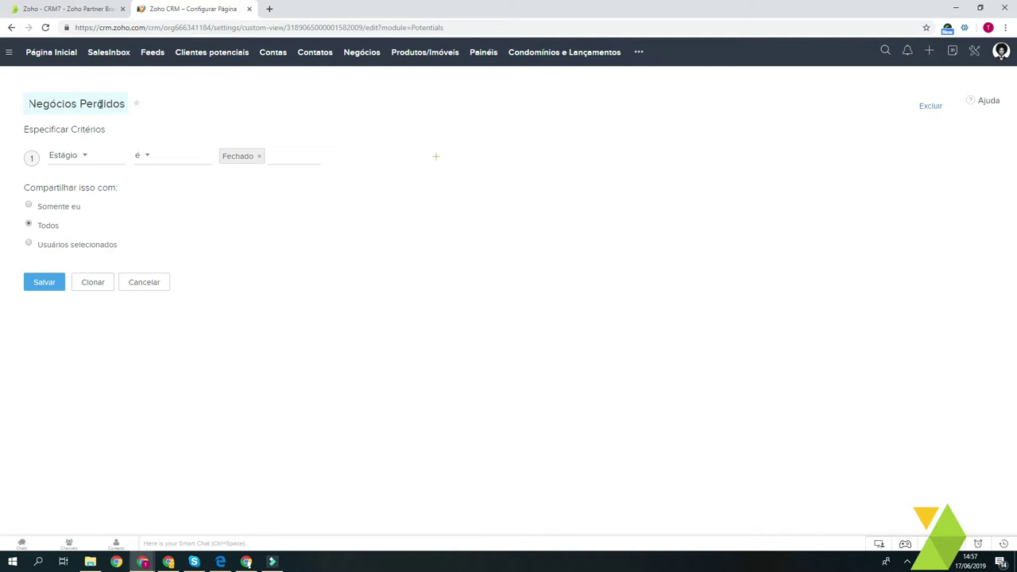
{"action": "double_click", "coordinate": [120, 109]}
{"action": "left_click", "coordinate": [105, 106]}
Step: Replace the stage value in the view's criterion with Fechado Perdido
{"action": "left_click", "coordinate": [263, 157]}
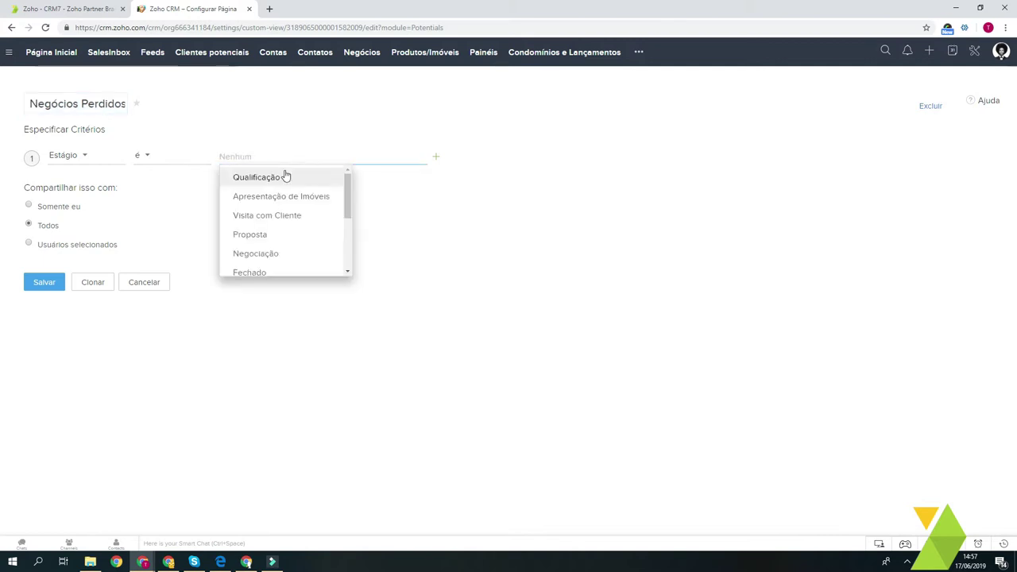
{"action": "scroll", "coordinate": [344, 239], "scroll_direction": "down", "scroll_amount": 3}
{"action": "scroll", "coordinate": [323, 259], "scroll_direction": "up", "scroll_amount": 1}
{"action": "left_click", "coordinate": [337, 240]}
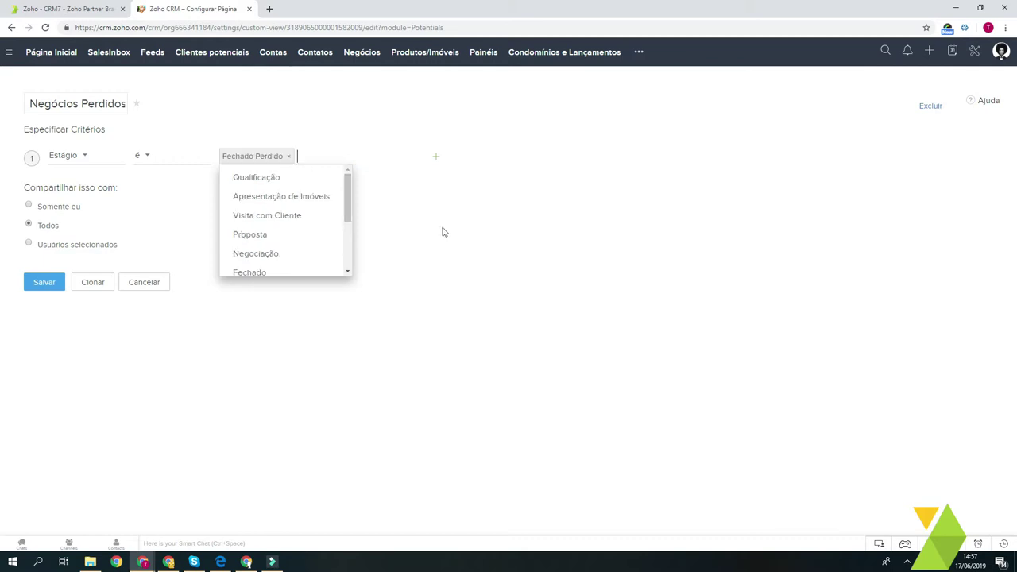
{"action": "left_click", "coordinate": [348, 303]}
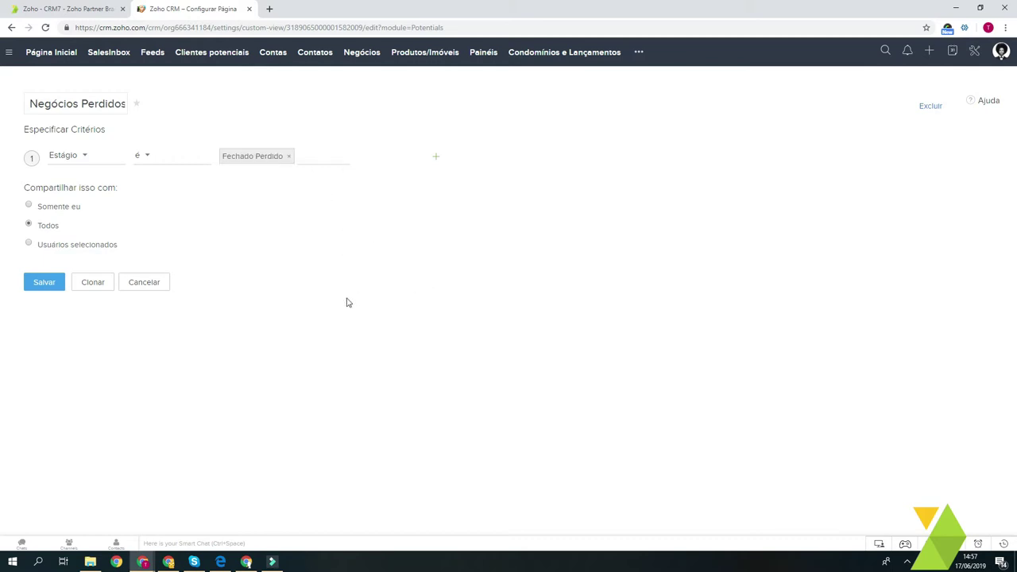
Step: Change the view's criterion to Estágio não é Fechado and save the view
{"action": "left_click", "coordinate": [136, 156]}
{"action": "left_click", "coordinate": [216, 213]}
{"action": "left_click", "coordinate": [278, 156]}
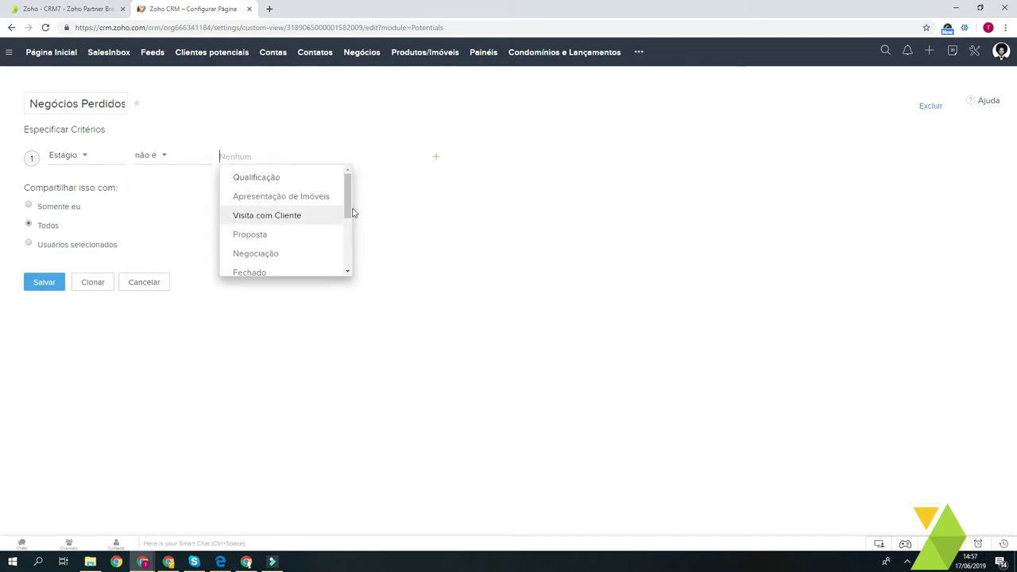
{"action": "scroll", "coordinate": [341, 222], "scroll_direction": "down", "scroll_amount": 2}
{"action": "left_click", "coordinate": [302, 189]}
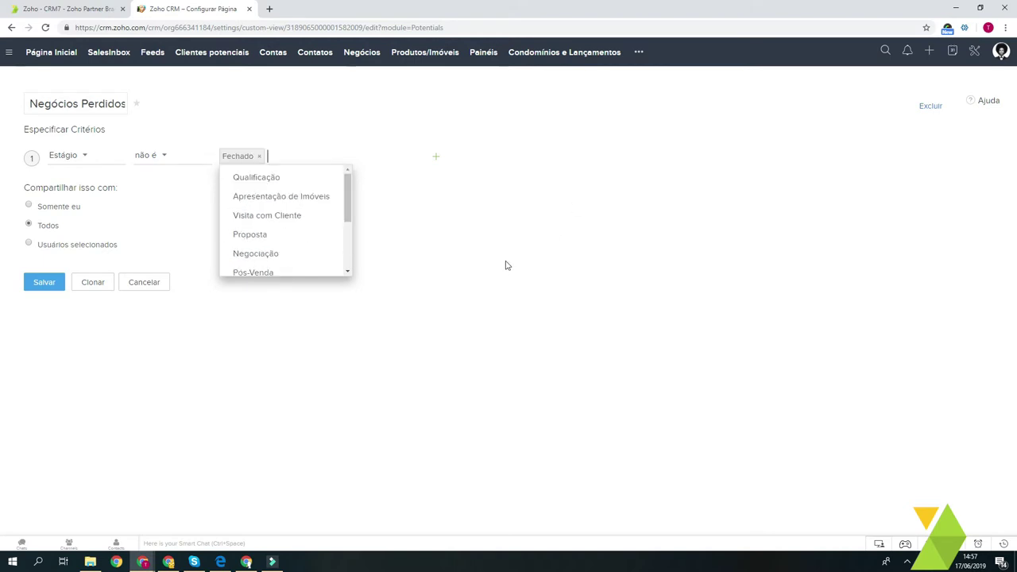
{"action": "left_click", "coordinate": [454, 295]}
{"action": "left_click", "coordinate": [62, 282]}
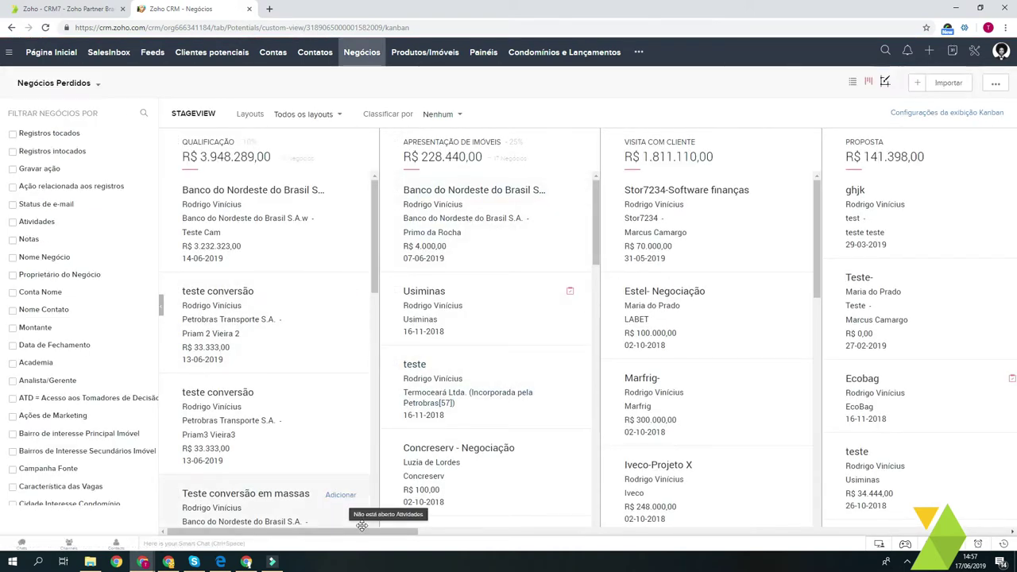
Step: Display the Negócios Perdidos deals as a list instead of the Kanban board
{"action": "scroll", "coordinate": [443, 530], "scroll_direction": "right", "scroll_amount": 2}
{"action": "left_click", "coordinate": [54, 83]}
{"action": "left_click", "coordinate": [85, 97]}
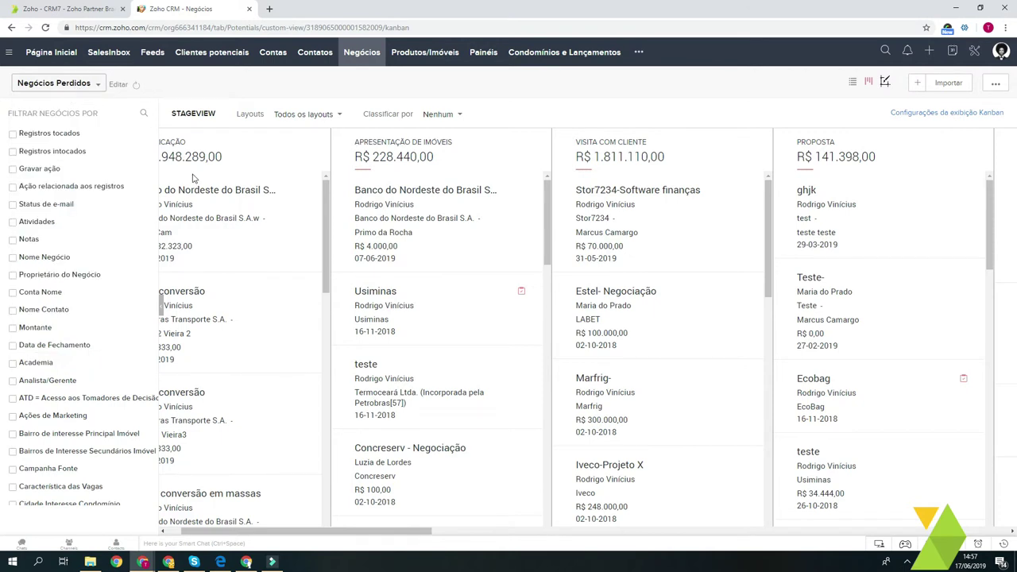
{"action": "left_click", "coordinate": [854, 85]}
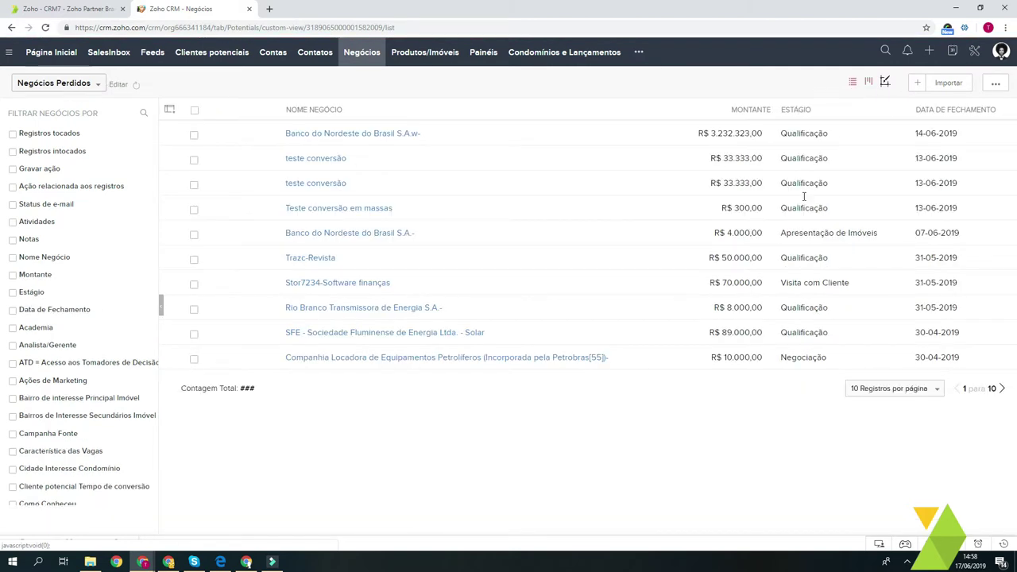
{"action": "left_click", "coordinate": [80, 84]}
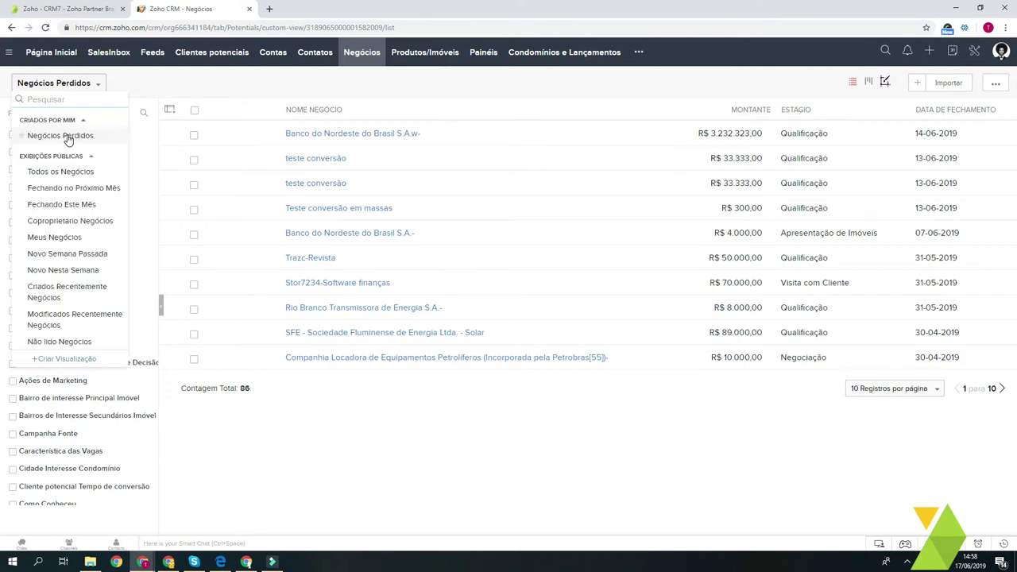
{"action": "left_click", "coordinate": [79, 89]}
{"action": "left_click_drag", "start_coordinate": [503, 390], "coordinate": [331, 270]}
{"action": "left_click", "coordinate": [408, 421]}
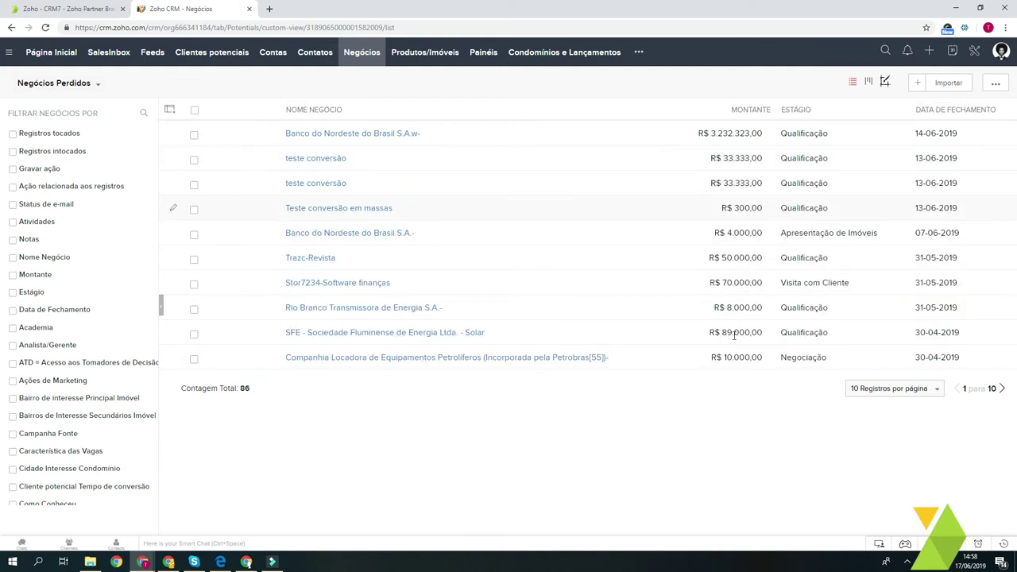
Step: Return the Negócios Perdidos deals to the Kanban board and open the selection of available views
{"action": "left_click", "coordinate": [870, 84]}
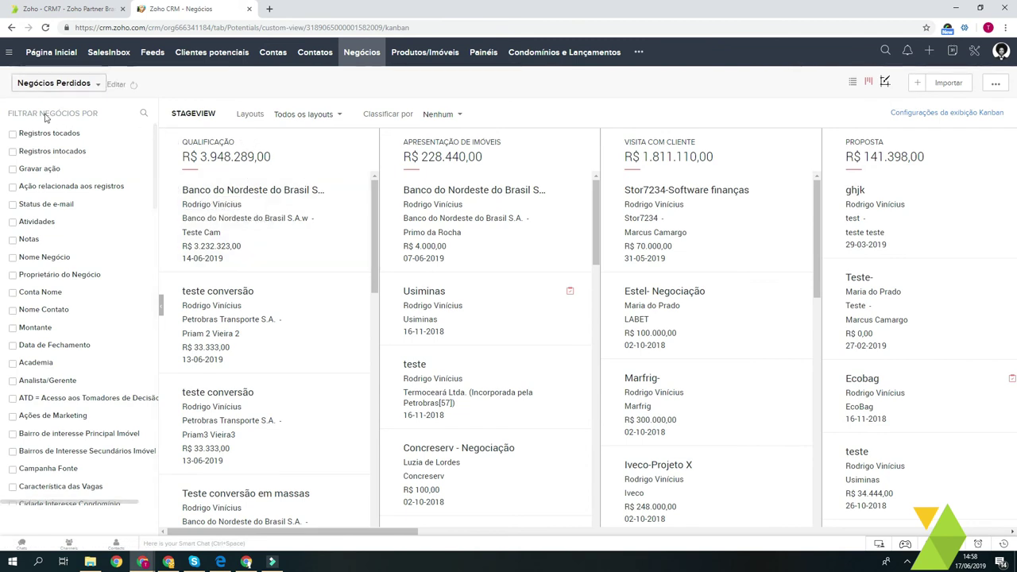
{"action": "left_click", "coordinate": [94, 86]}
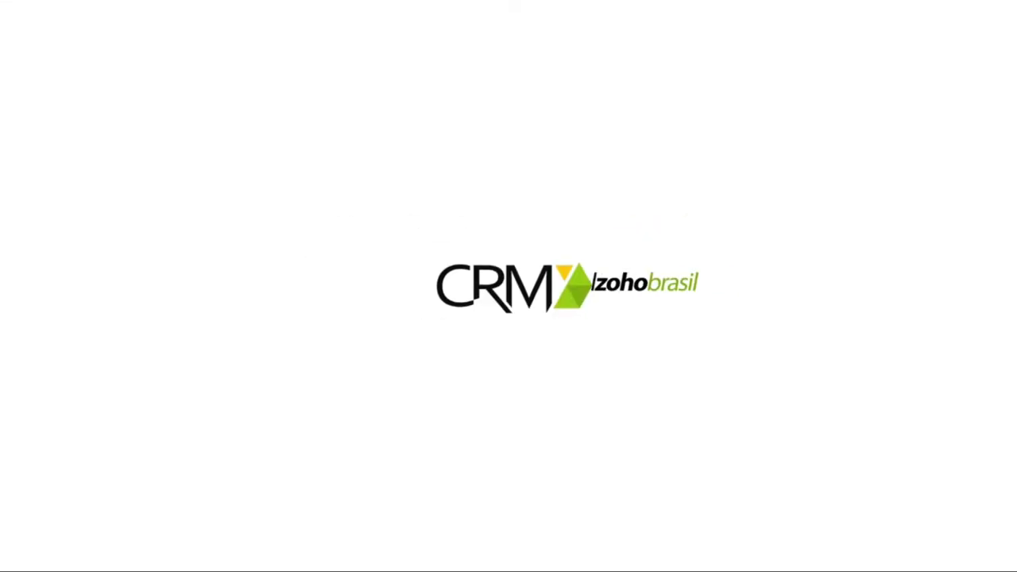